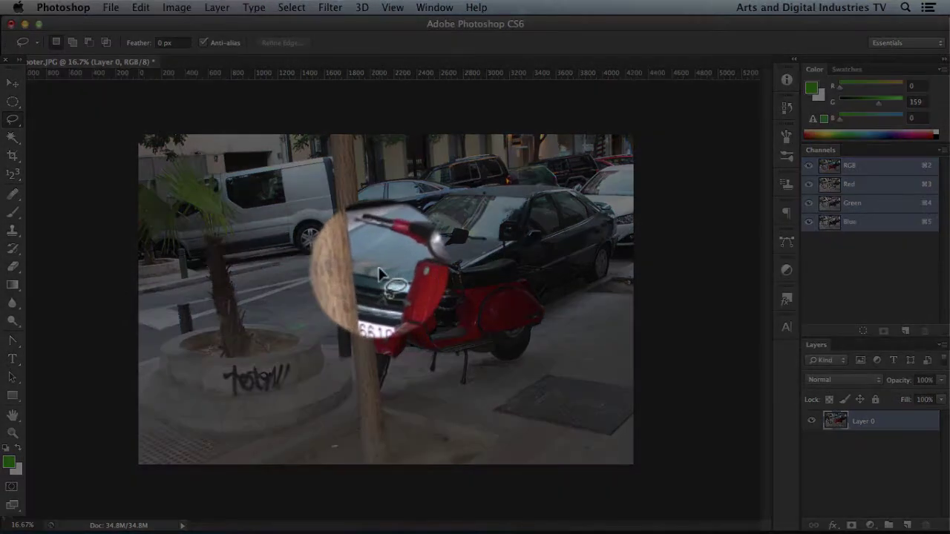
# Step: Draw a freehand Lasso selection around the red scooter and add the upper rim of the palm tree's planter to it
pyautogui.moveTo(379, 275)
pyautogui.mouseDown()
pyautogui.moveTo(354, 348)
pyautogui.moveTo(362, 401)
pyautogui.moveTo(376, 410)
pyautogui.moveTo(427, 391)
pyautogui.moveTo(476, 403)
pyautogui.moveTo(499, 380)
pyautogui.moveTo(538, 369)
pyautogui.moveTo(557, 345)
pyautogui.moveTo(559, 311)
pyautogui.moveTo(544, 256)
pyautogui.moveTo(472, 254)
pyautogui.mouseUp()
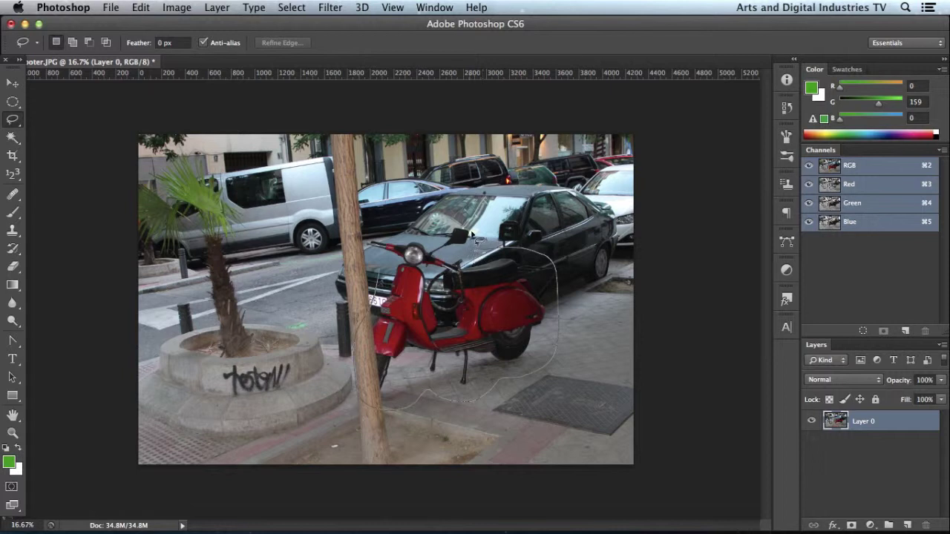
pyautogui.moveTo(421, 235)
pyautogui.mouseDown()
pyautogui.moveTo(380, 231)
pyautogui.moveTo(377, 273)
pyautogui.mouseUp()
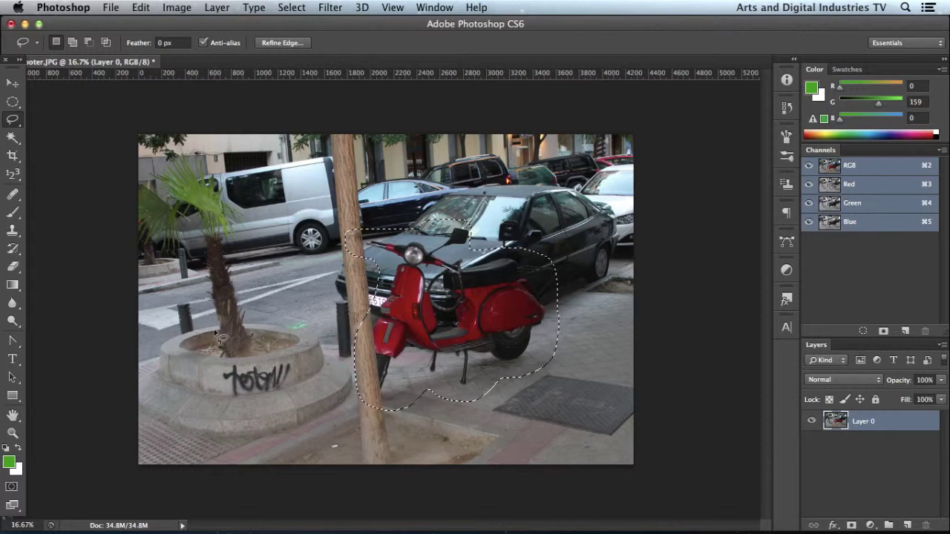
pyautogui.press('shift')
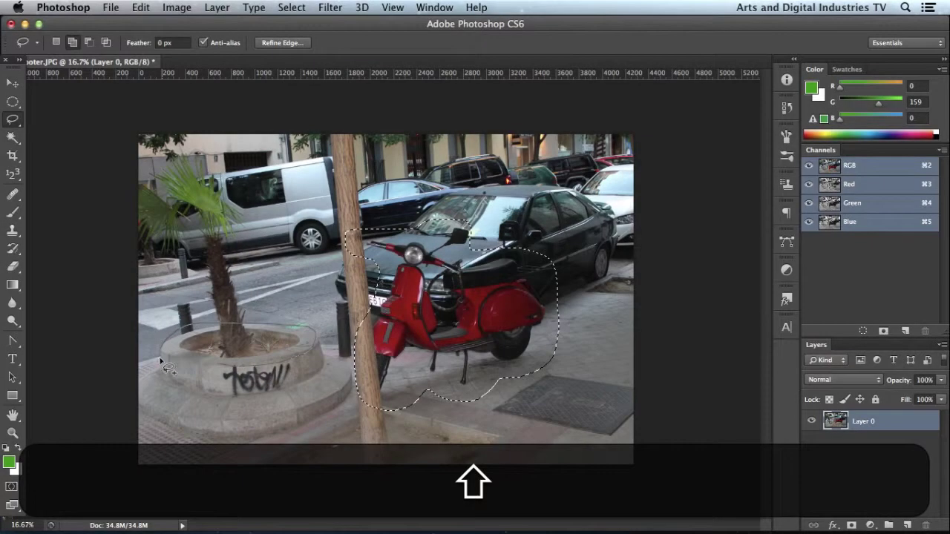
pyautogui.moveTo(245, 375); pyautogui.dragTo(226, 370)
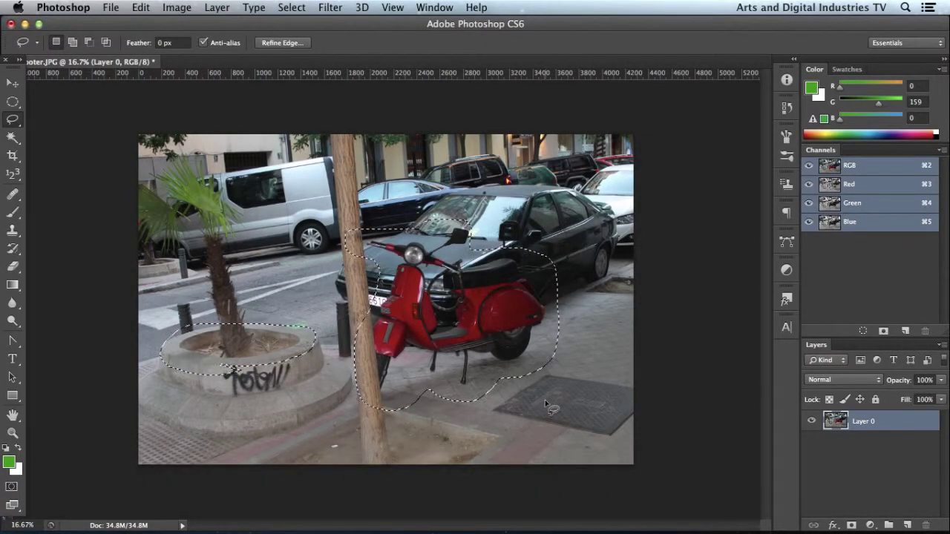
# Step: Subtract the excess pavement below and beside the scooter's rear wheel from the selection with the Lasso
pyautogui.press('alt')
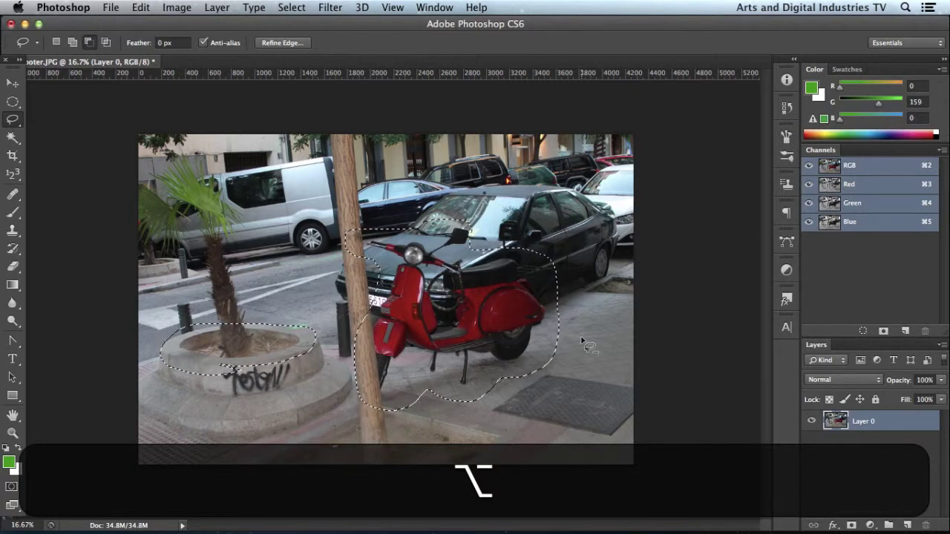
pyautogui.press('alt')
pyautogui.moveTo(584, 335)
pyautogui.mouseDown()
pyautogui.moveTo(556, 343)
pyautogui.moveTo(531, 395)
pyautogui.moveTo(582, 378)
pyautogui.moveTo(595, 345)
pyautogui.mouseUp()
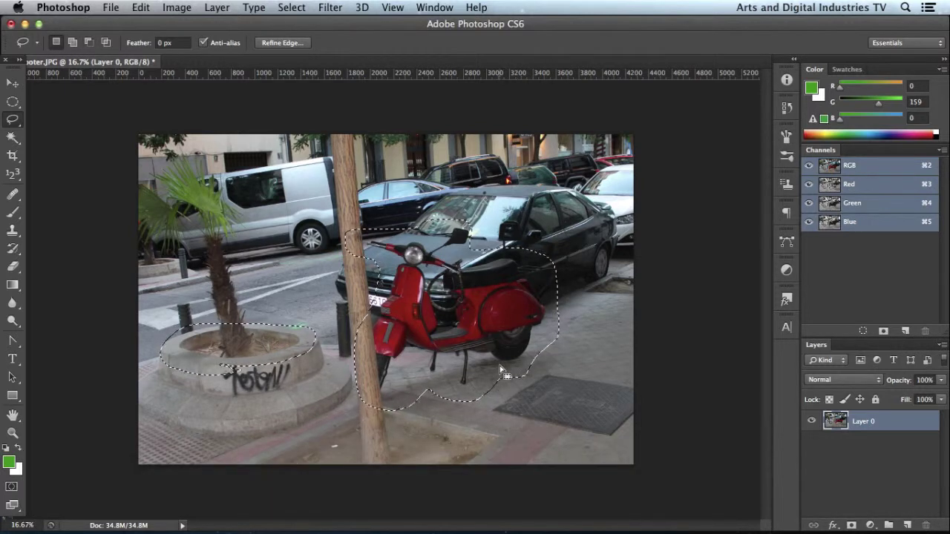
pyautogui.press('alt')
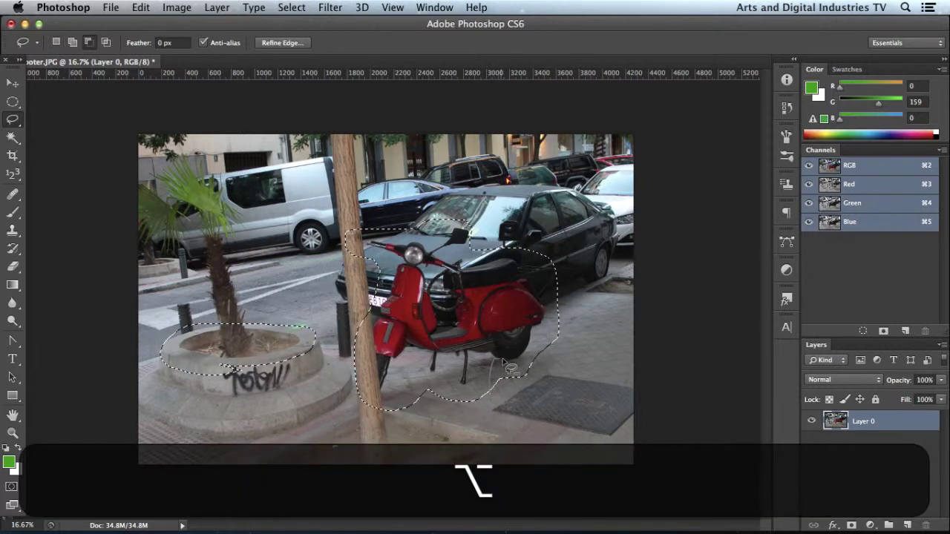
pyautogui.moveTo(522, 357)
pyautogui.mouseDown()
pyautogui.moveTo(544, 331)
pyautogui.moveTo(512, 389)
pyautogui.moveTo(507, 367)
pyautogui.moveTo(526, 364)
pyautogui.moveTo(529, 338)
pyautogui.moveTo(570, 337)
pyautogui.moveTo(567, 360)
pyautogui.moveTo(534, 393)
pyautogui.mouseUp()
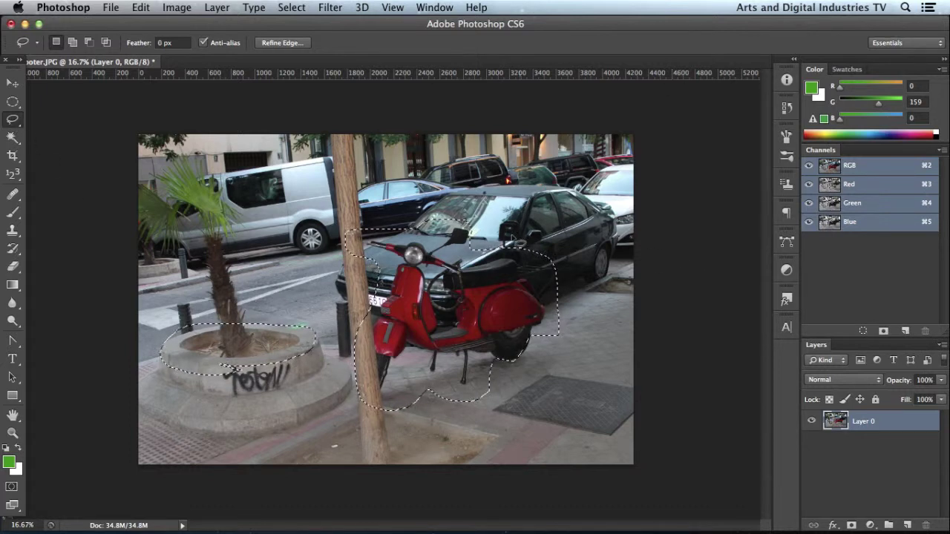
# Step: Clear the selection and outline the silver van's large side window with the Polygonal Lasso tool
pyautogui.press('super+d')
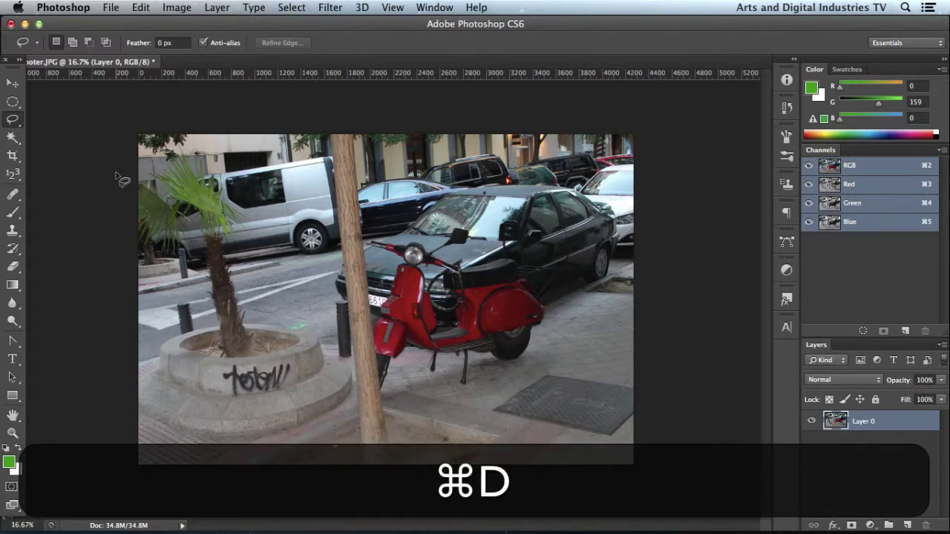
pyautogui.click(12, 120)
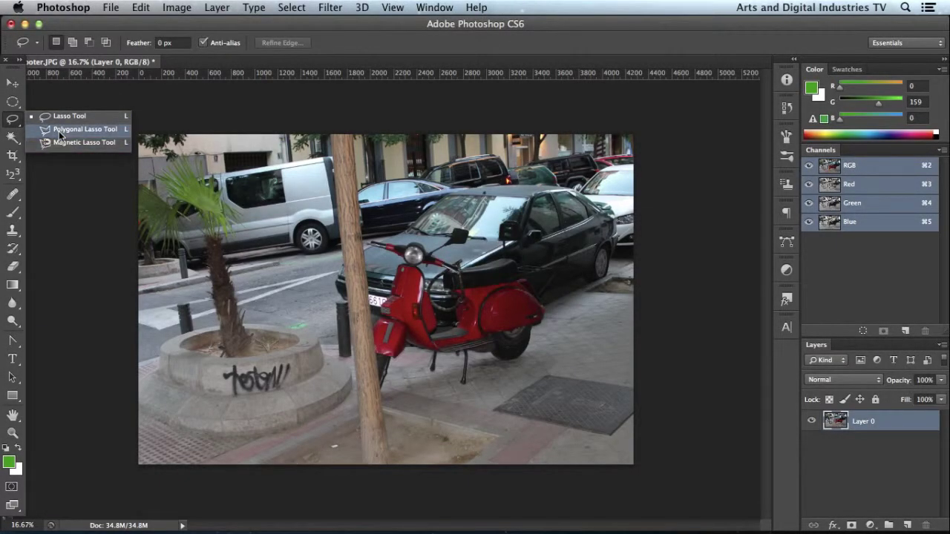
pyautogui.click(60, 135)
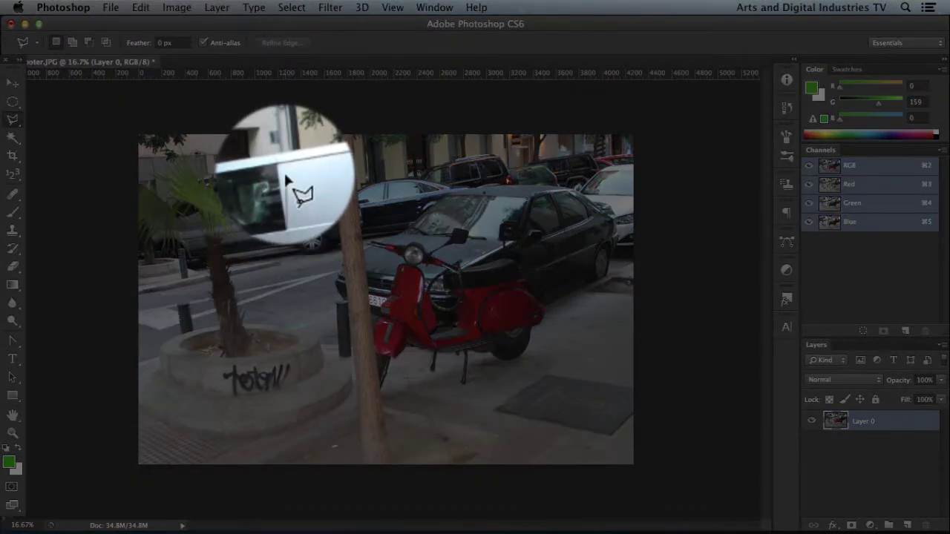
pyautogui.click(291, 197)
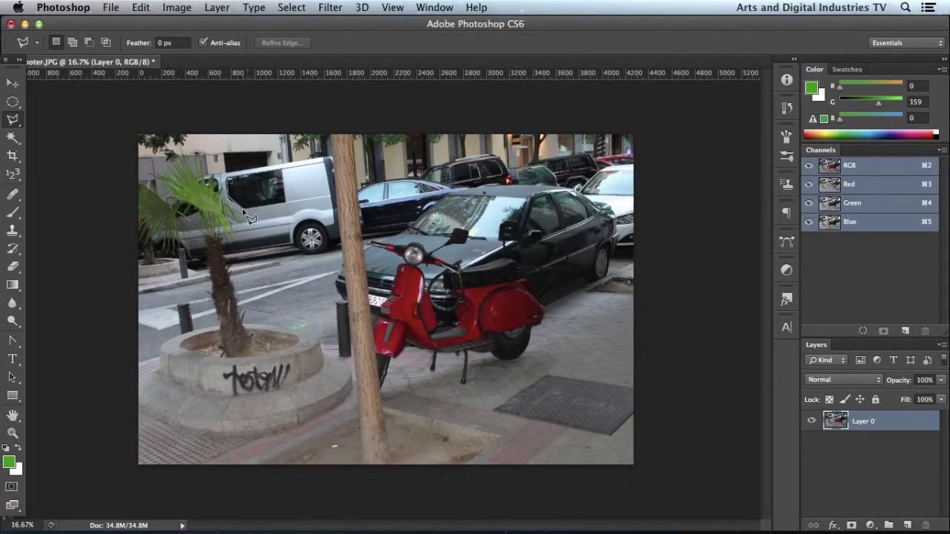
pyautogui.doubleClick(285, 205)
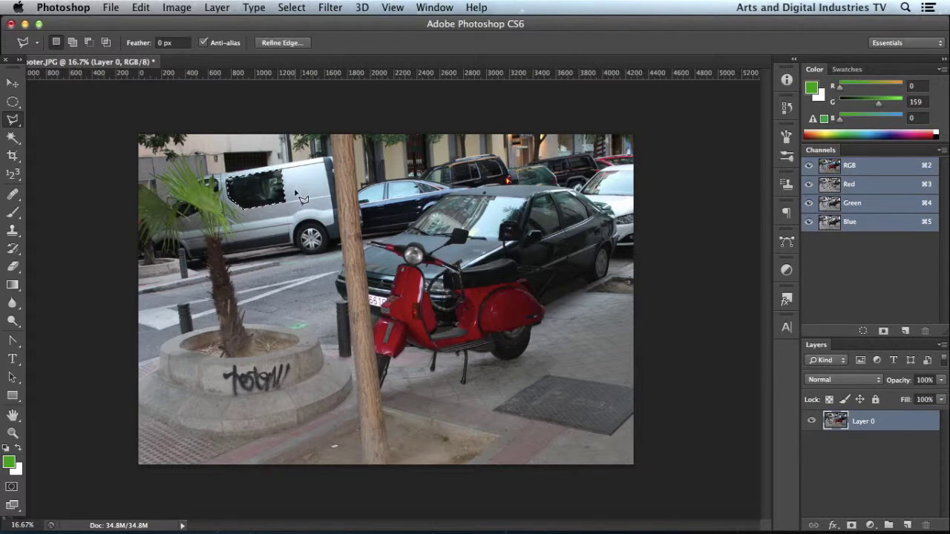
# Step: Add the dark blue car's rear door window to the van window selection with the Polygonal Lasso
pyautogui.press('super+equal')
pyautogui.press('super+equal')
pyautogui.press('super+space')
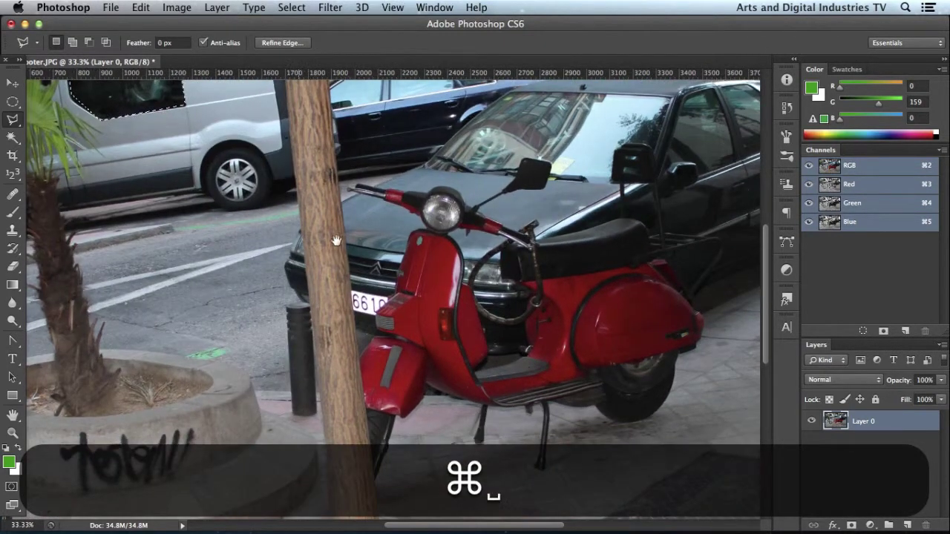
pyautogui.moveTo(336, 241); pyautogui.dragTo(432, 328)
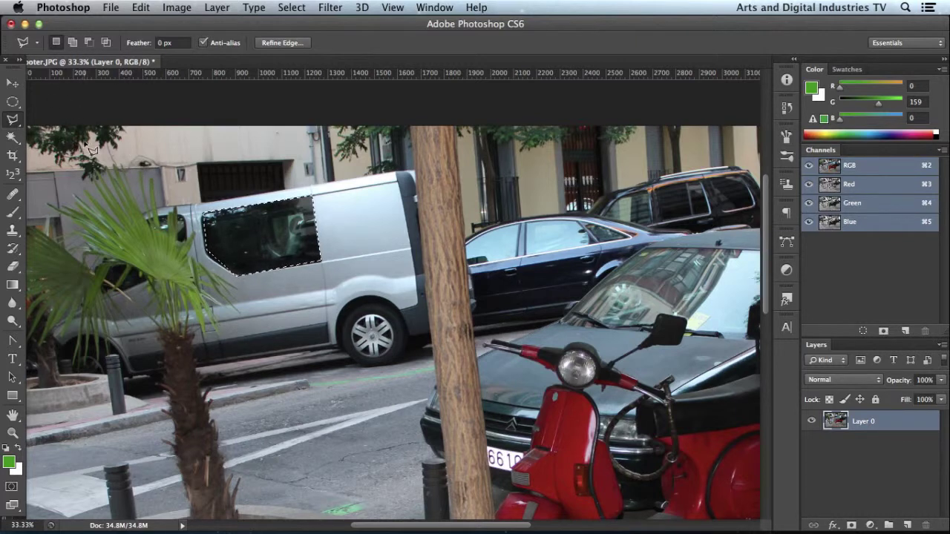
pyautogui.press('shift')
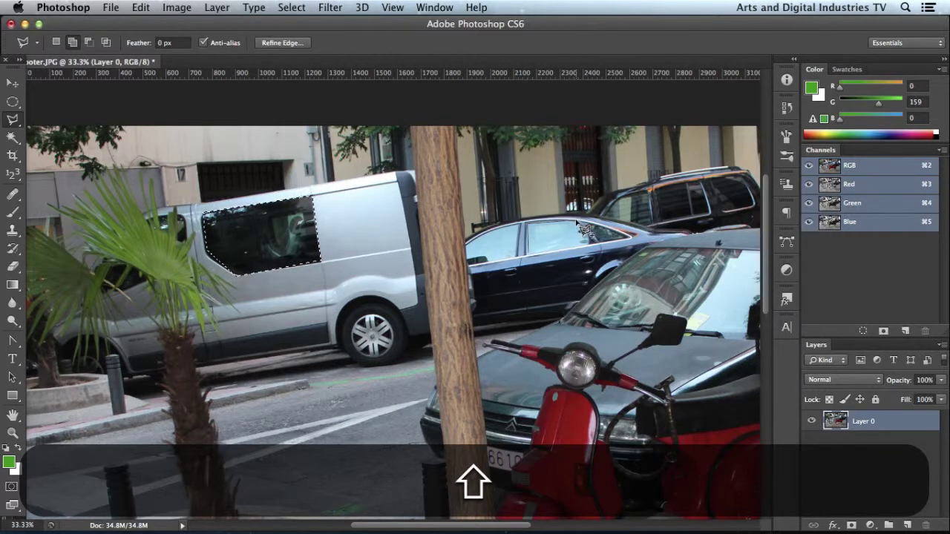
pyautogui.click(592, 247)
pyautogui.click(528, 255)
pyautogui.click(528, 222)
pyautogui.click(581, 224)
pyautogui.click(591, 247)
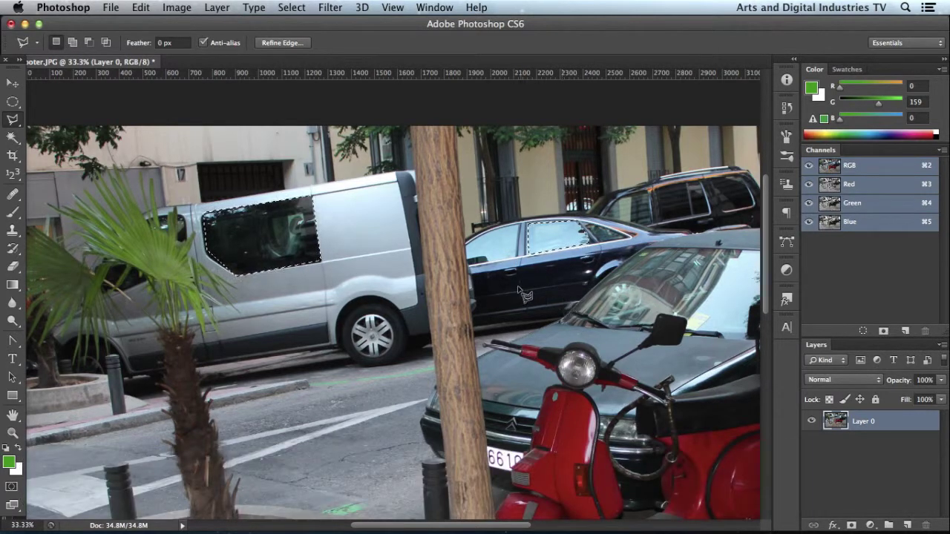
# Step: Clear the selection and switch to the Magnetic Lasso tool with its precise circular cursor, ready near the palm planter
pyautogui.press('super')
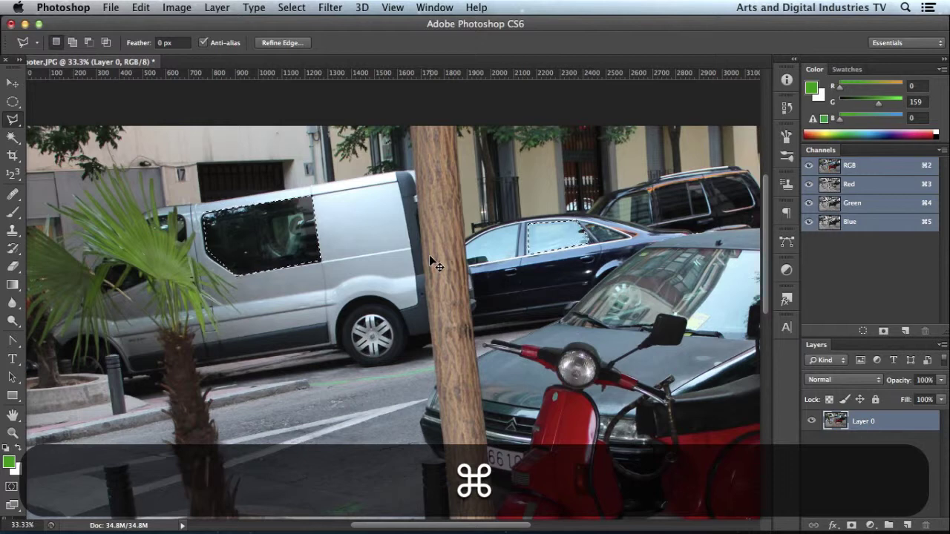
pyautogui.press('super+d')
pyautogui.click(11, 122)
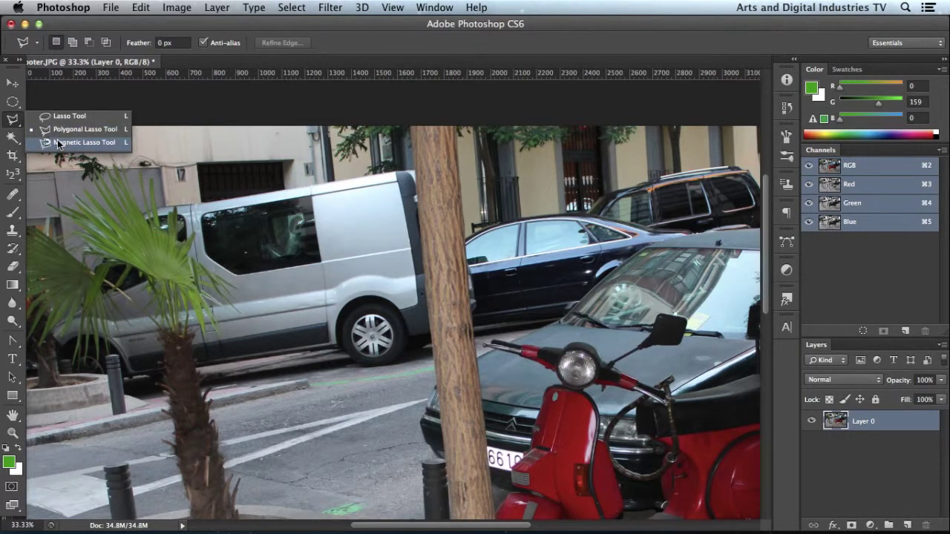
pyautogui.click(58, 143)
pyautogui.press('space')
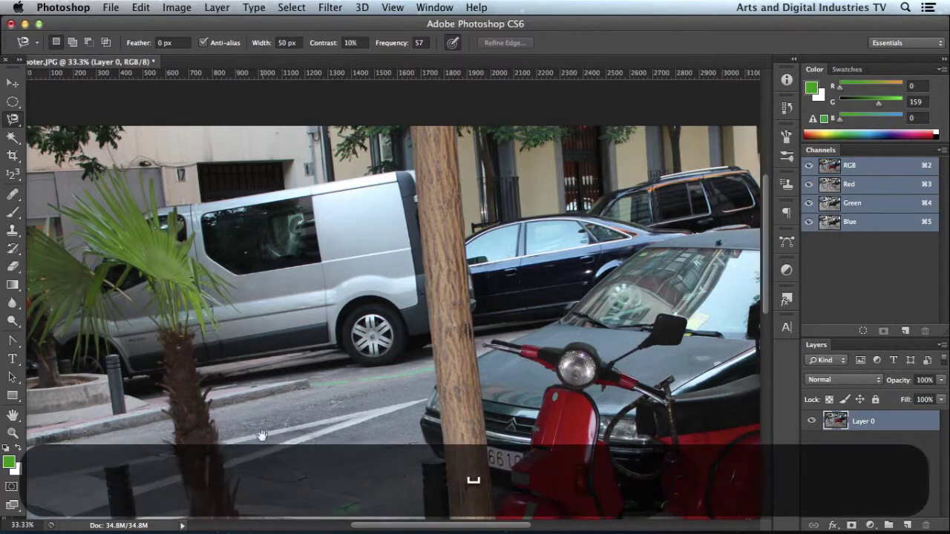
pyautogui.moveTo(261, 435); pyautogui.dragTo(305, 318)
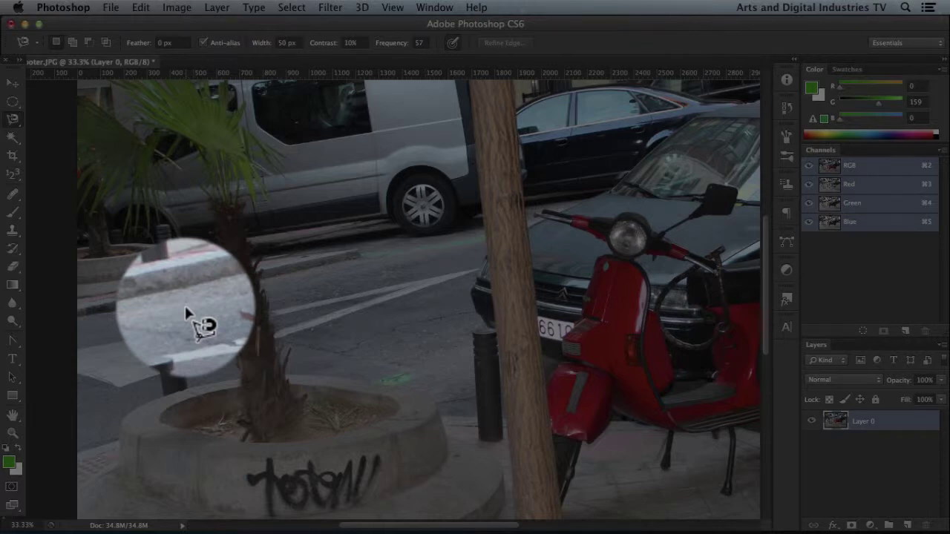
pyautogui.press('shift')
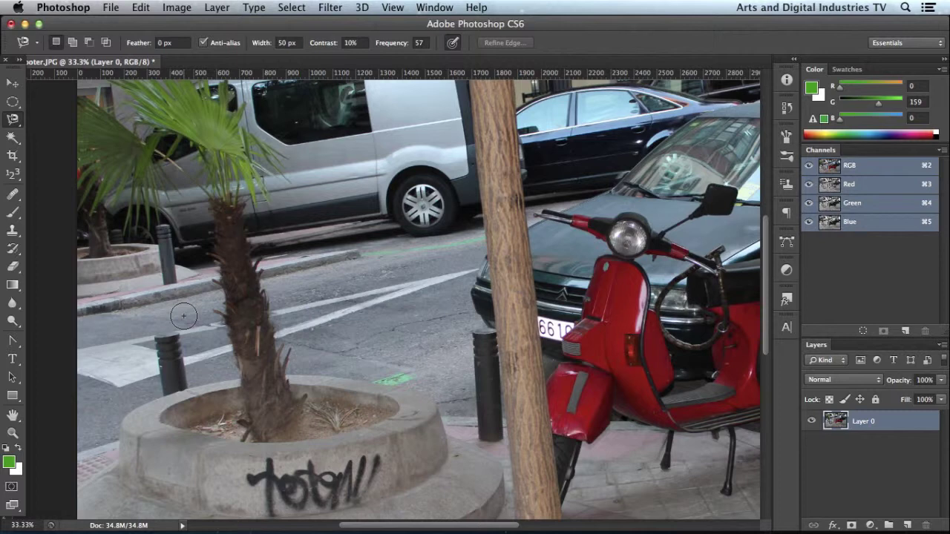
# Step: Try Magnetic Lasso widths of 10 px and 100 px, keeping the contrast at 10%
pyautogui.click(280, 43)
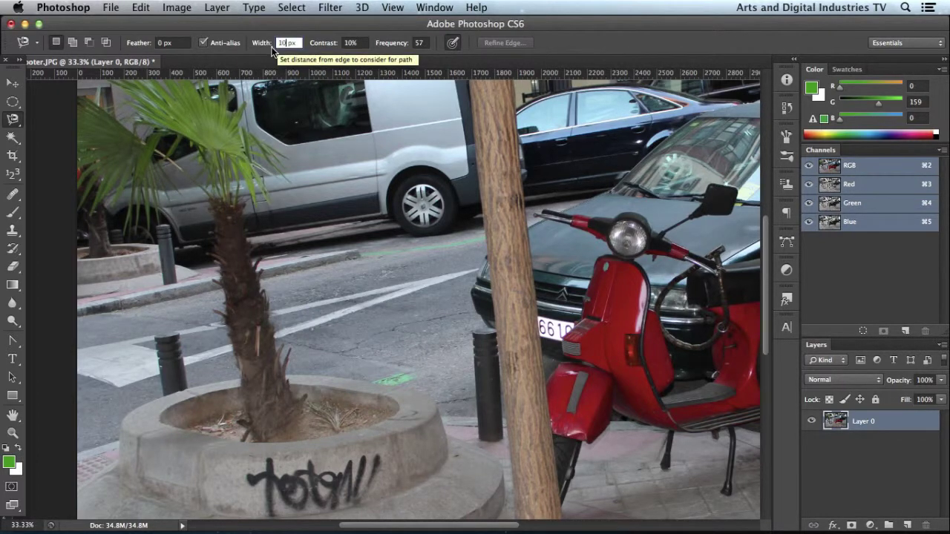
pyautogui.click(354, 42)
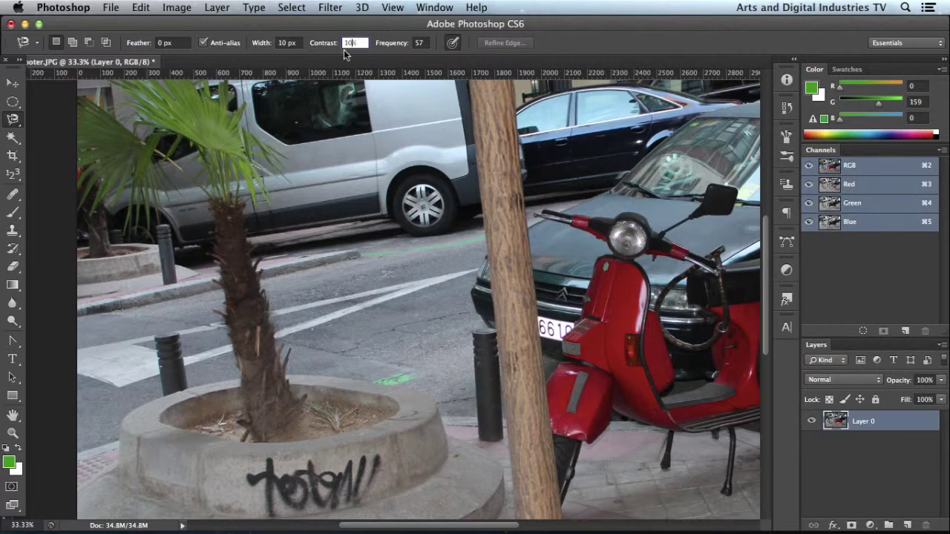
pyautogui.click(286, 43)
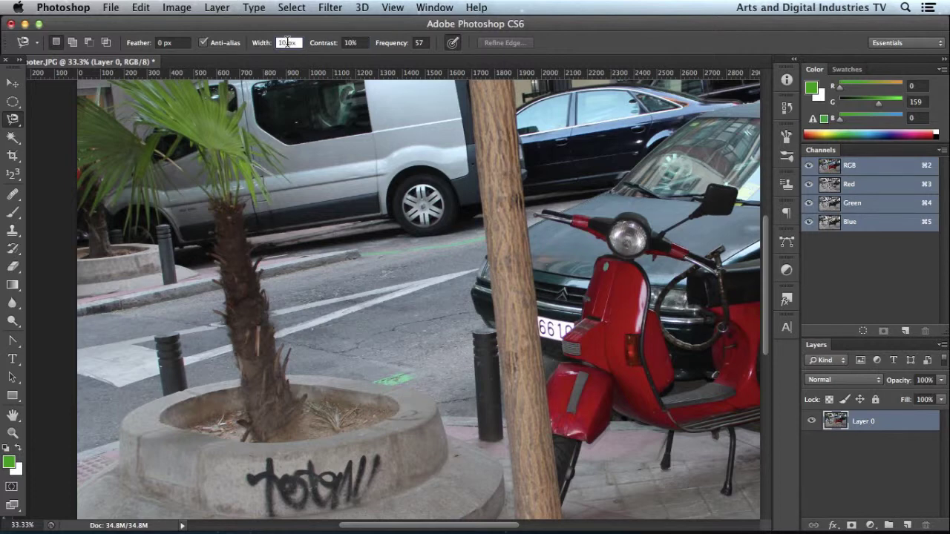
pyautogui.write('100')
# Step: Set the Magnetic Lasso width to 40 px and trace a closed selection around the black bollard behind the palm planter
pyautogui.click(290, 42)
pyautogui.write('40')
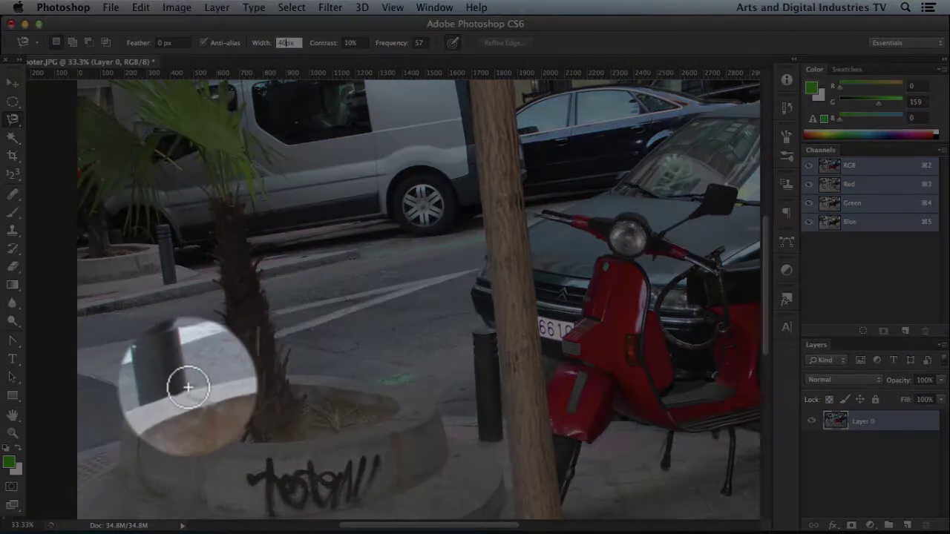
pyautogui.press('Return')
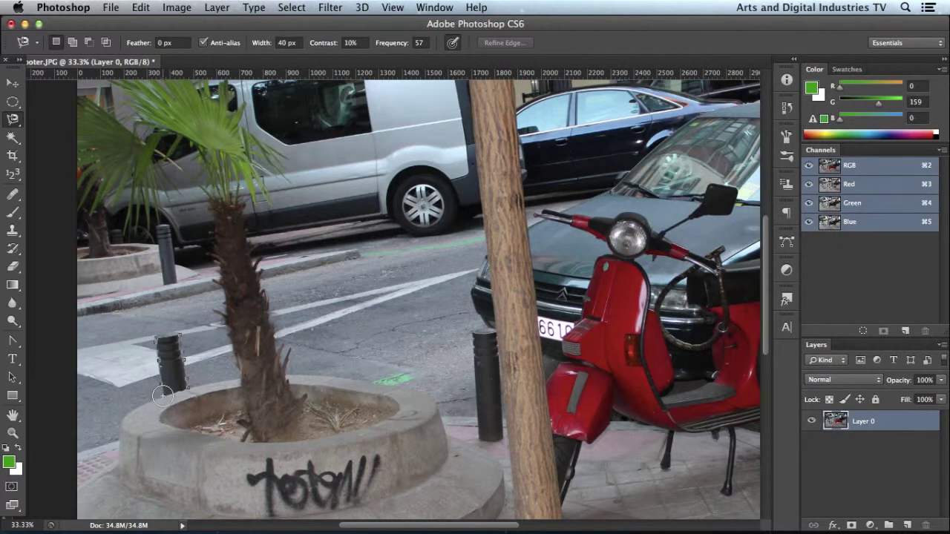
pyautogui.click(161, 396)
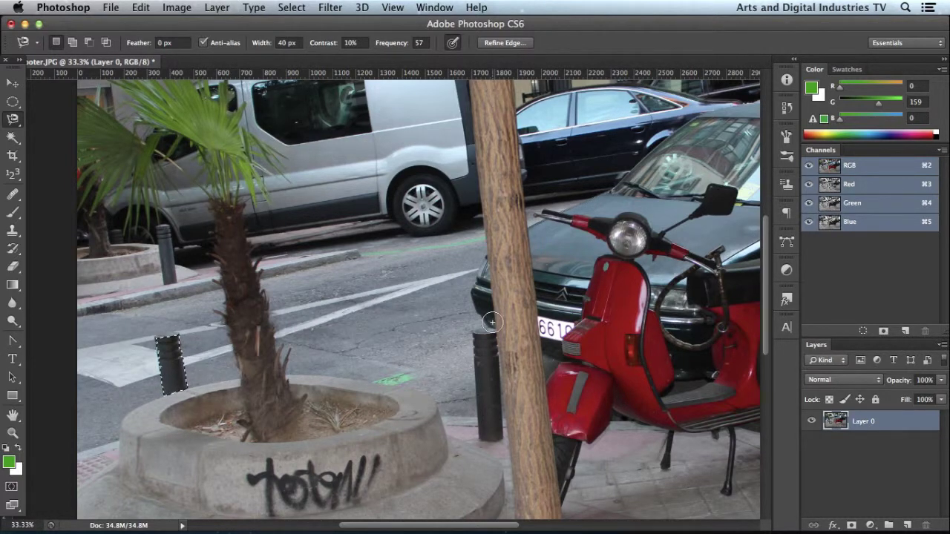
# Step: Clear the bollard selection and trace the dark metal cover on the pavement with the Magnetic Lasso, closing the outline
pyautogui.press('super+d')
pyautogui.hscroll(5, 505, 330)
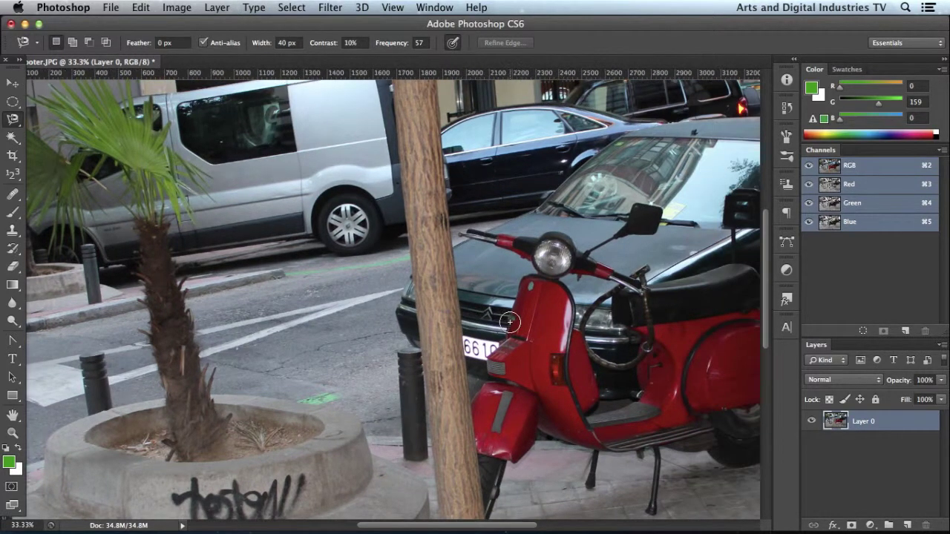
pyautogui.press('super+minus')
pyautogui.press('super+minus')
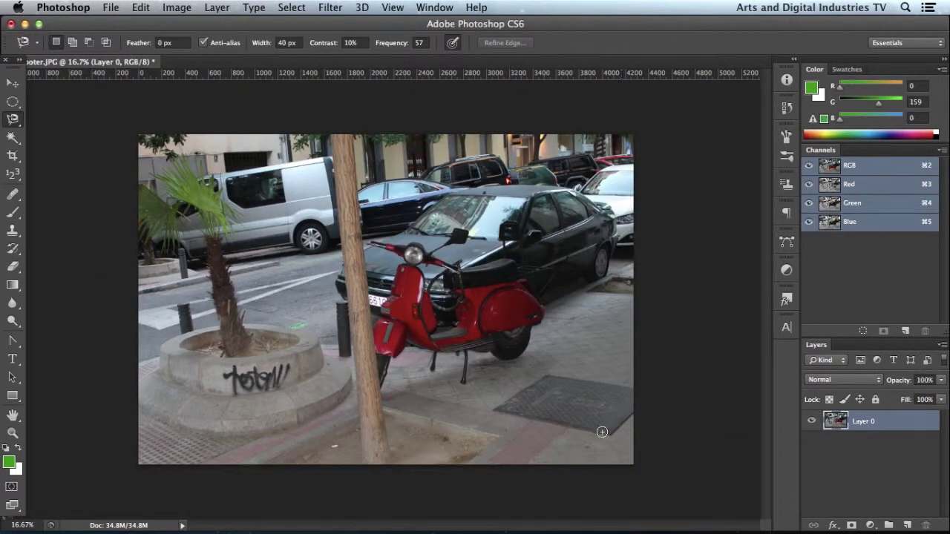
pyautogui.click(609, 435)
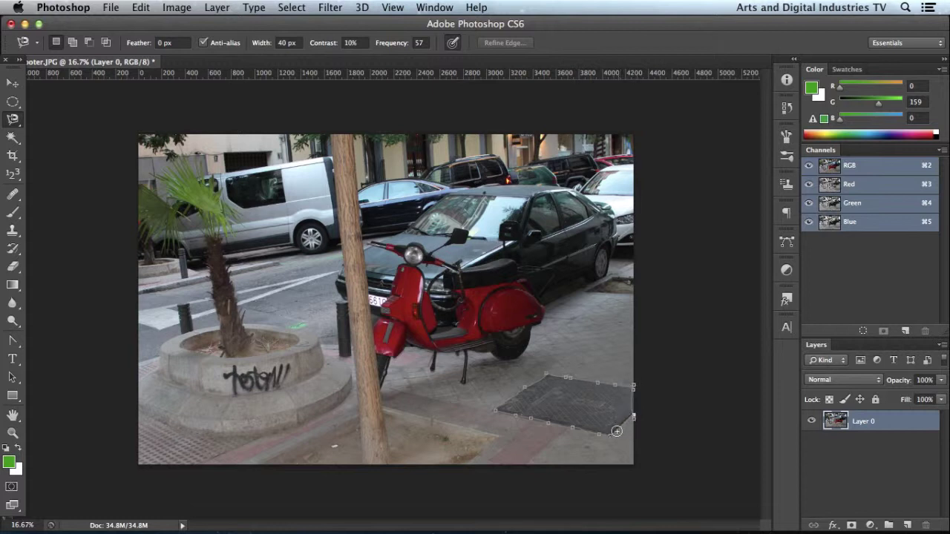
pyautogui.click(615, 432)
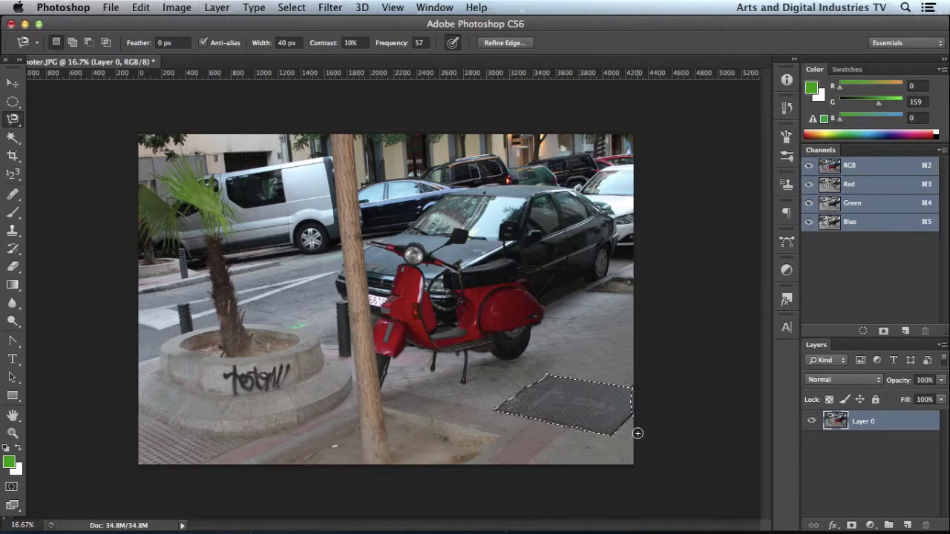